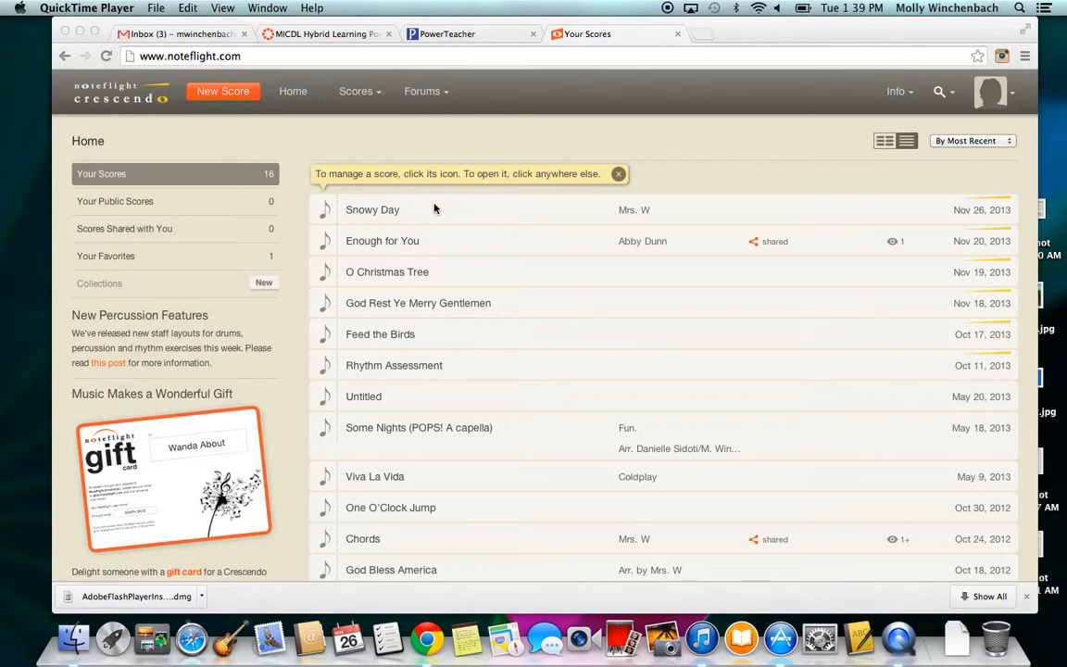
Open the Snowy Day score and retype its title as "Snowy Day".
click(370, 213)
click(369, 212)
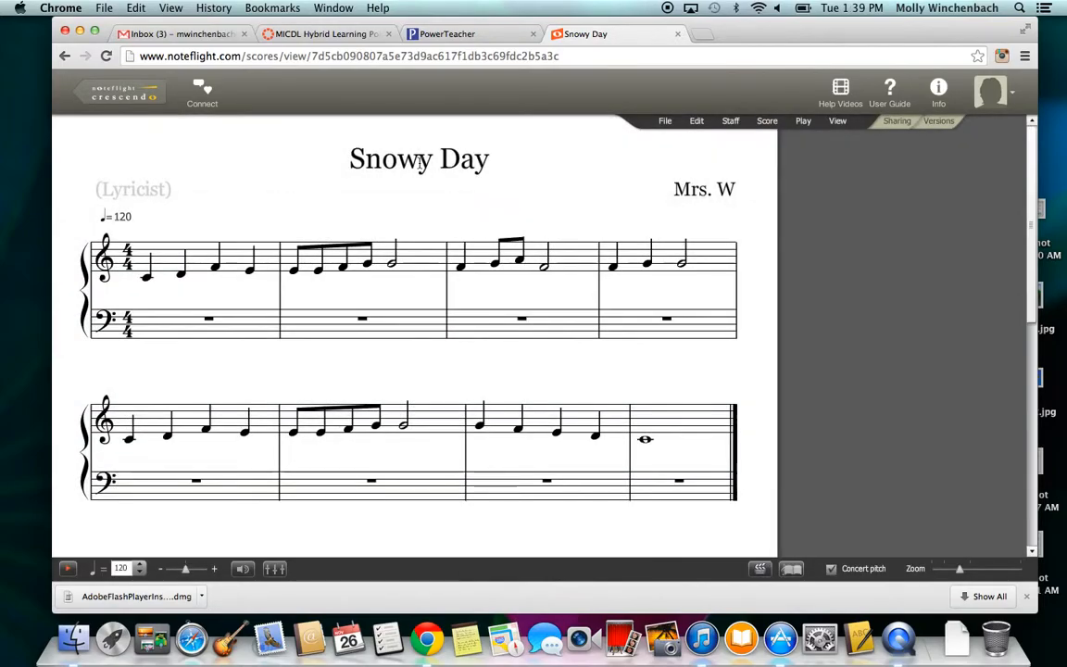
click(419, 162)
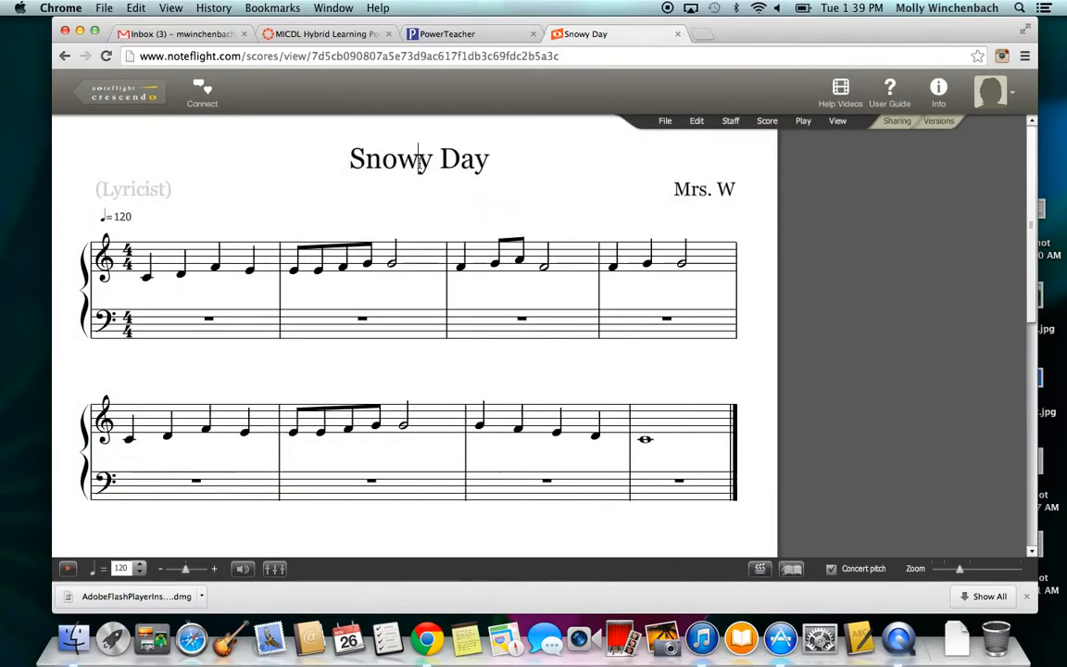
double_click(420, 162)
click(422, 162)
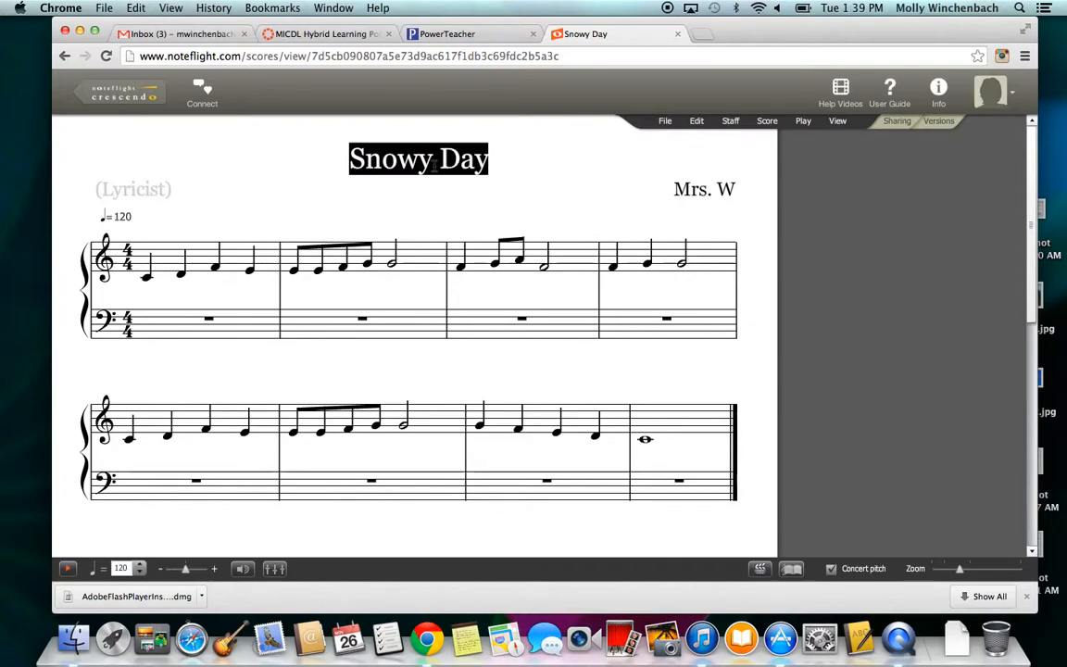
text(Snowy)
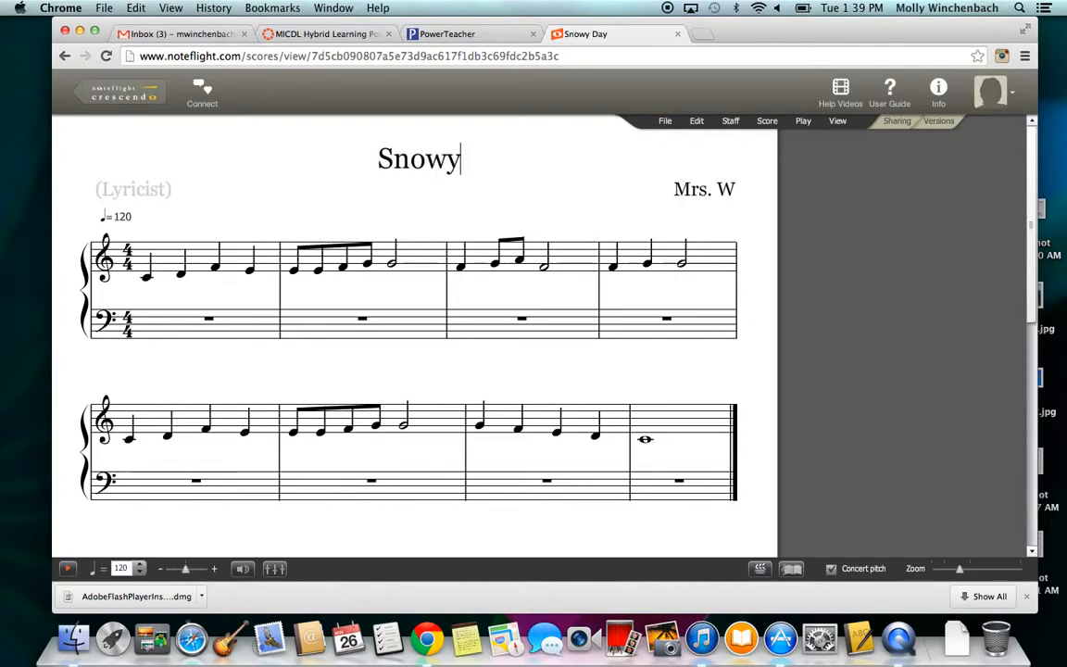
text( Day)
Retype the composer's name in the composer credit of the score.
click(715, 192)
triple_click(715, 192)
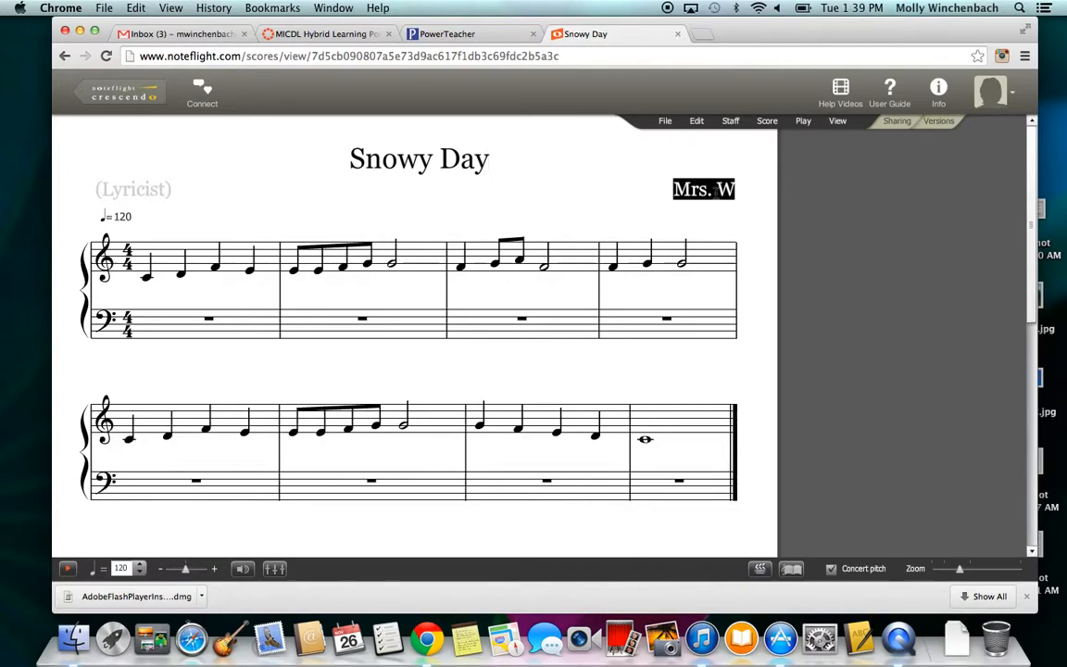
text(Mrs. W)
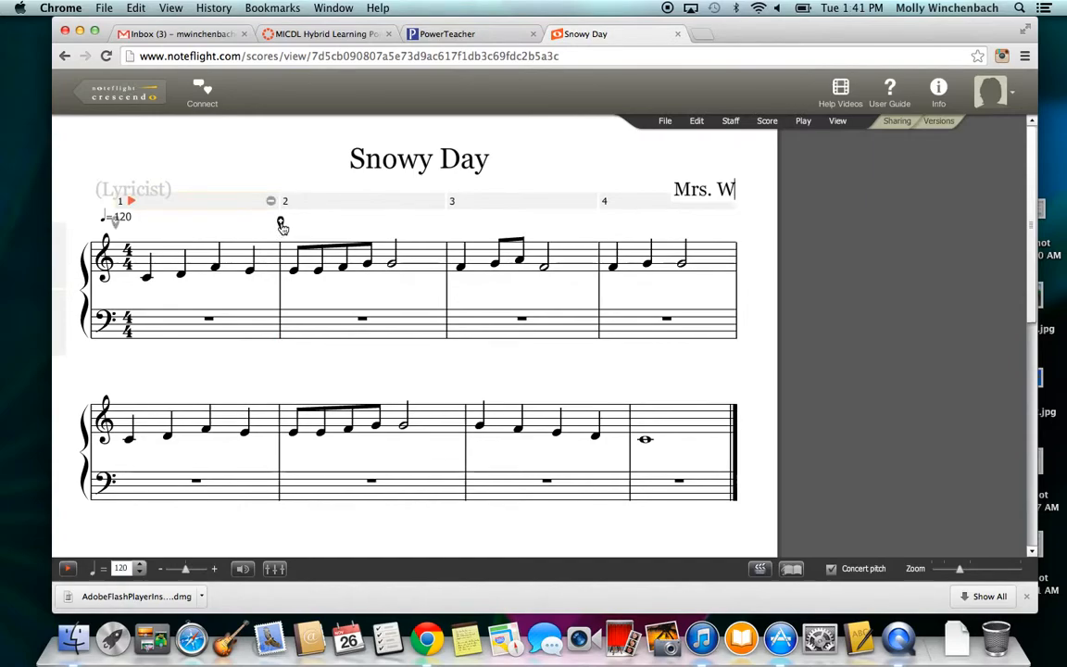
Insert a measure after measure 1 with a quarter note in it, and delete that measure again.
click(281, 226)
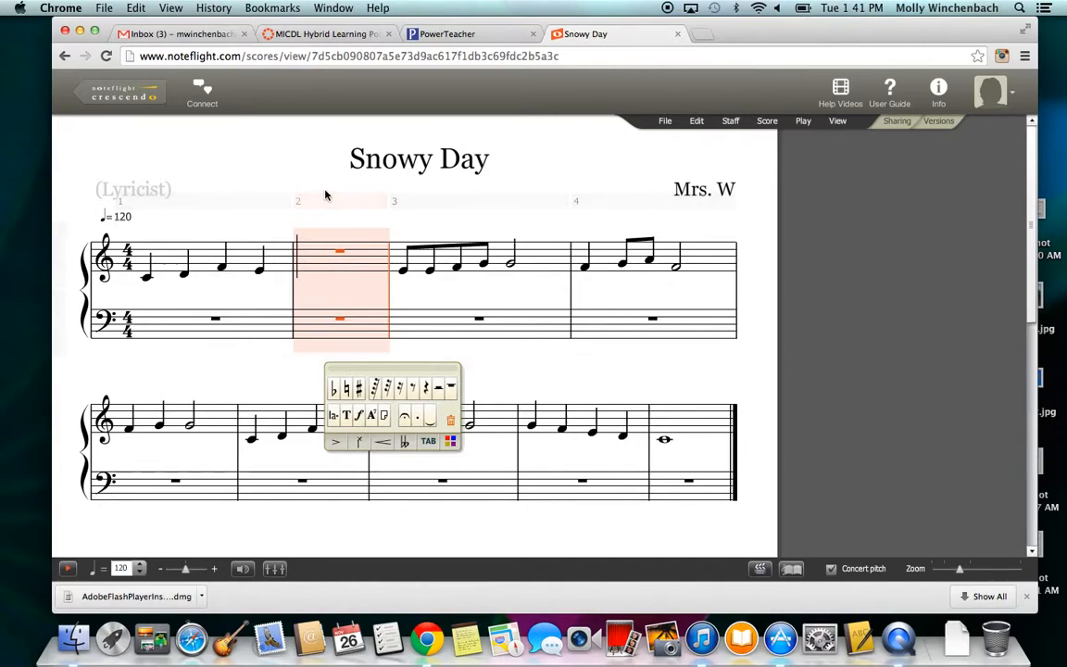
click(304, 259)
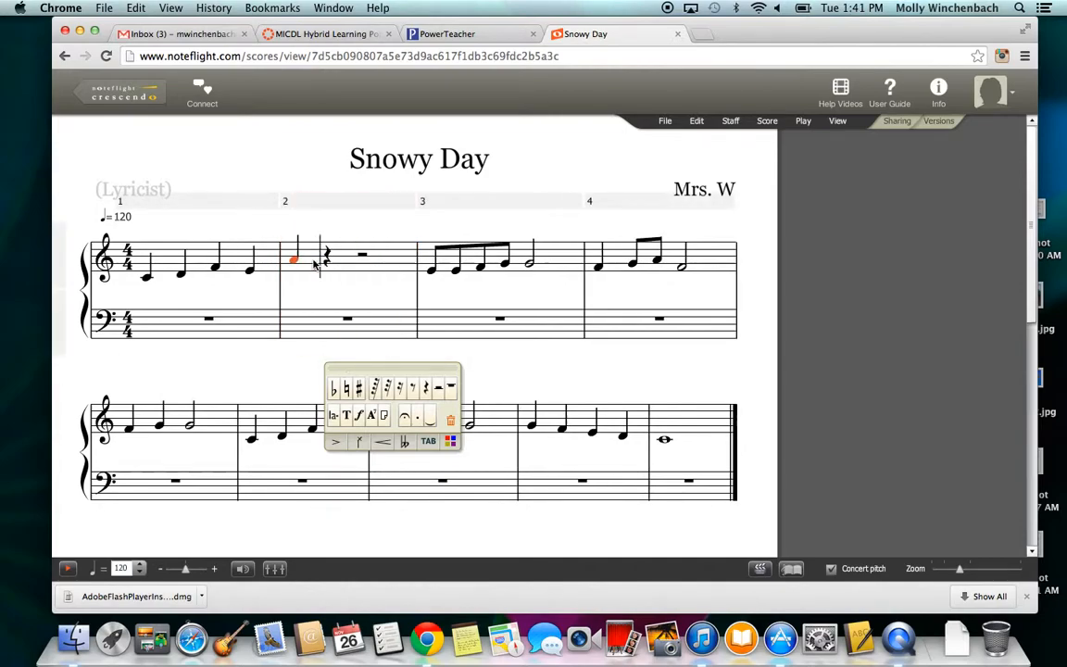
click(357, 227)
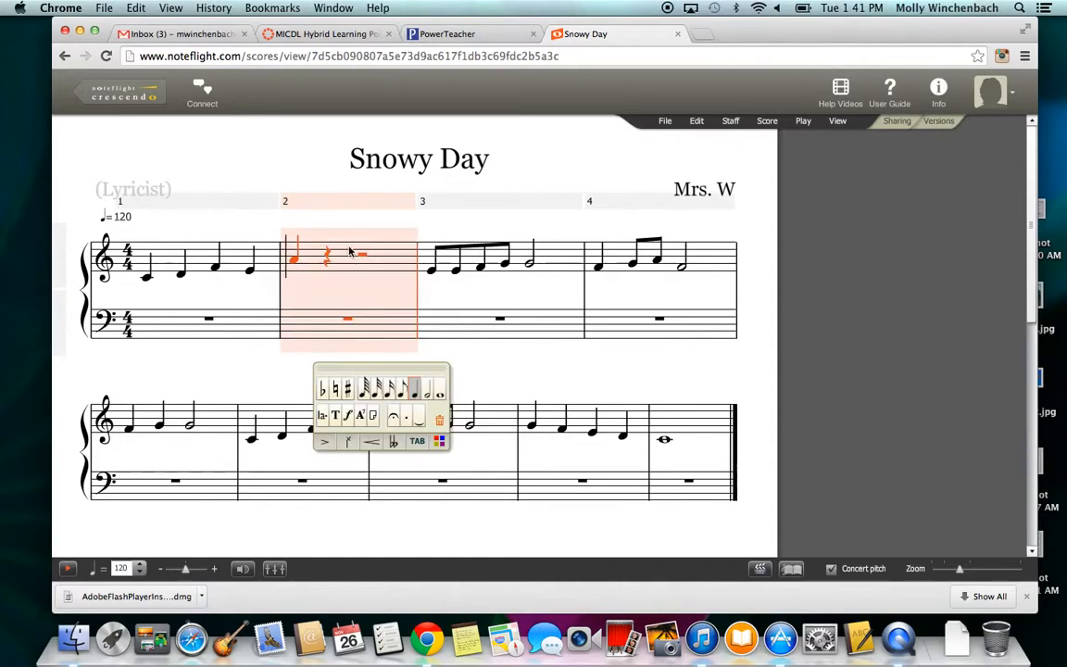
click(441, 425)
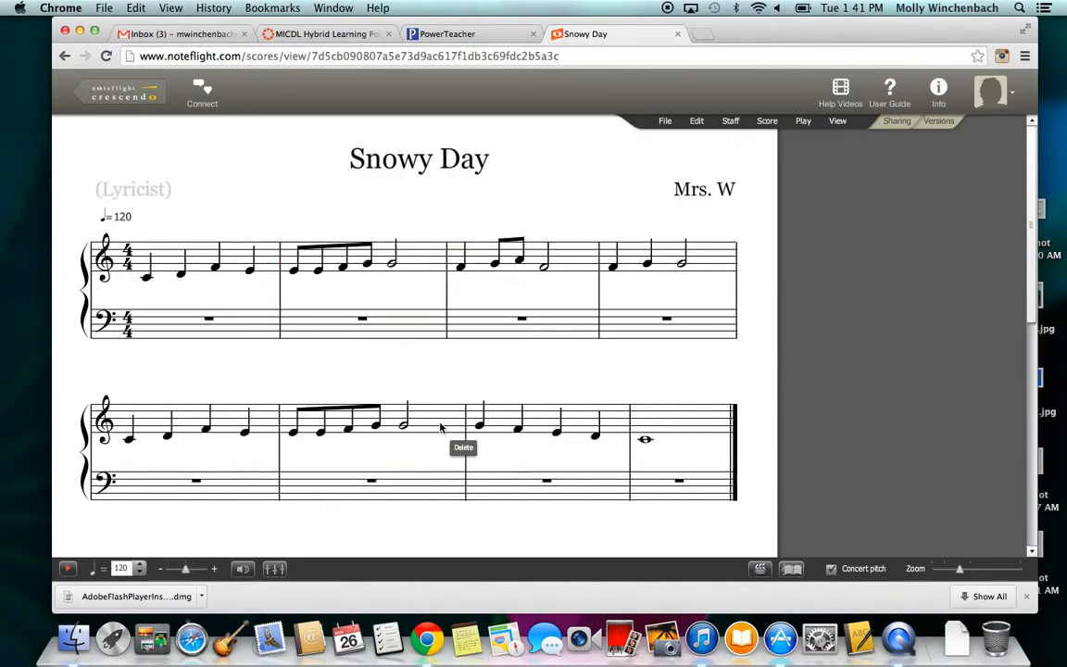
Raise the first note of measure 1 to G and change the second note to C.
click(147, 283)
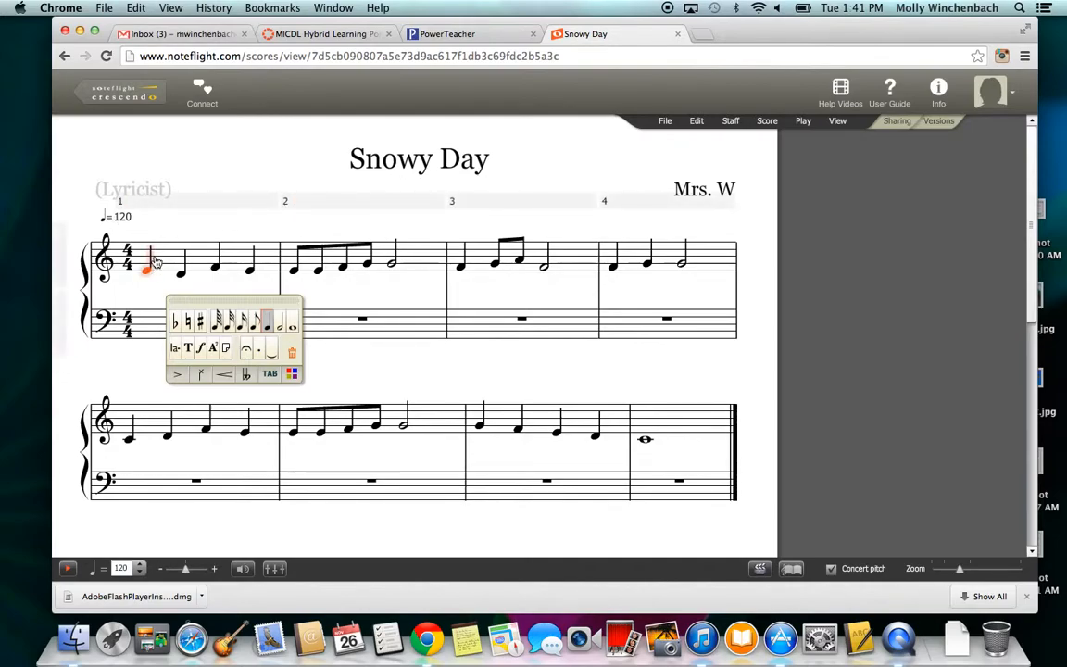
drag(148, 270, 150, 262)
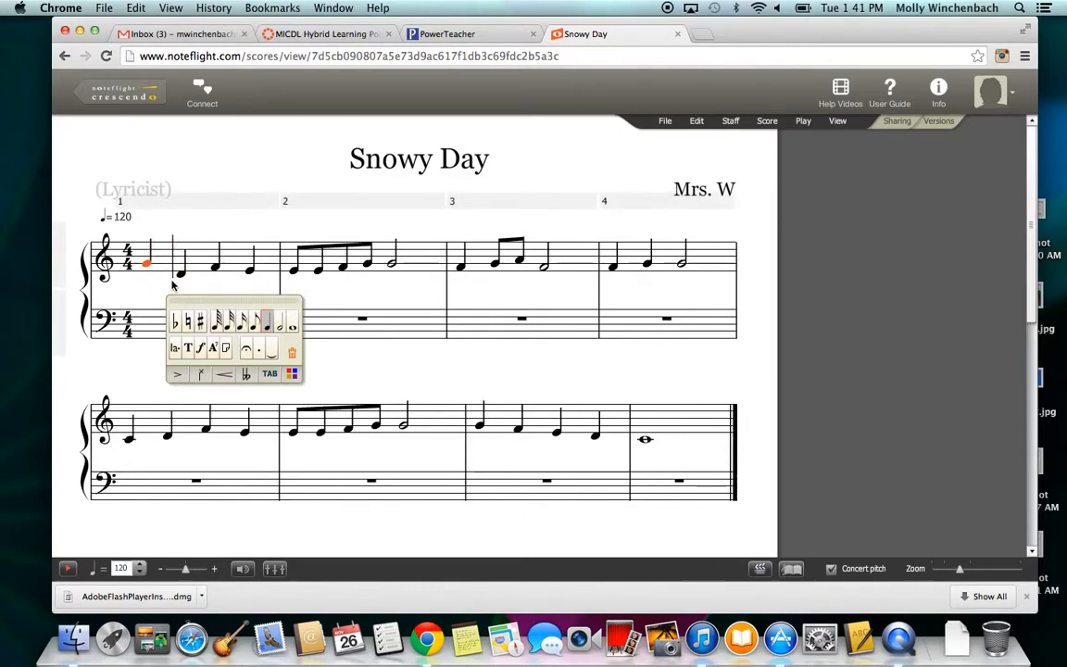
key(c)
key(space)
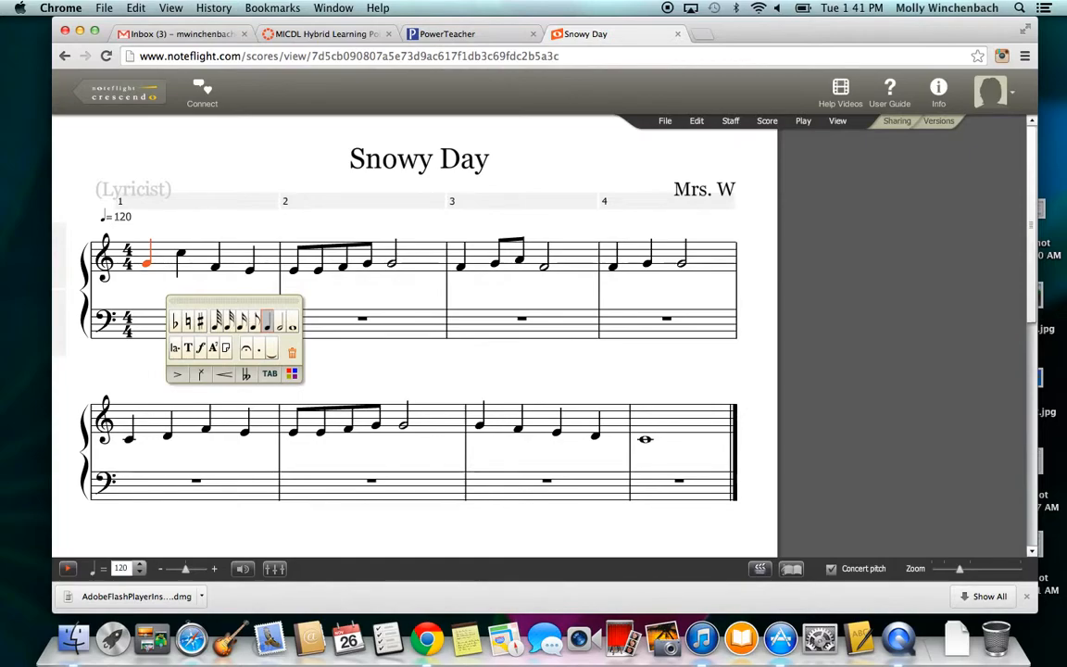
Return the first two notes of measure 1 to middle C and the D above it.
key(c)
key(Down)
key(Down)
key(Down)
key(Down)
key(Down)
key(Down)
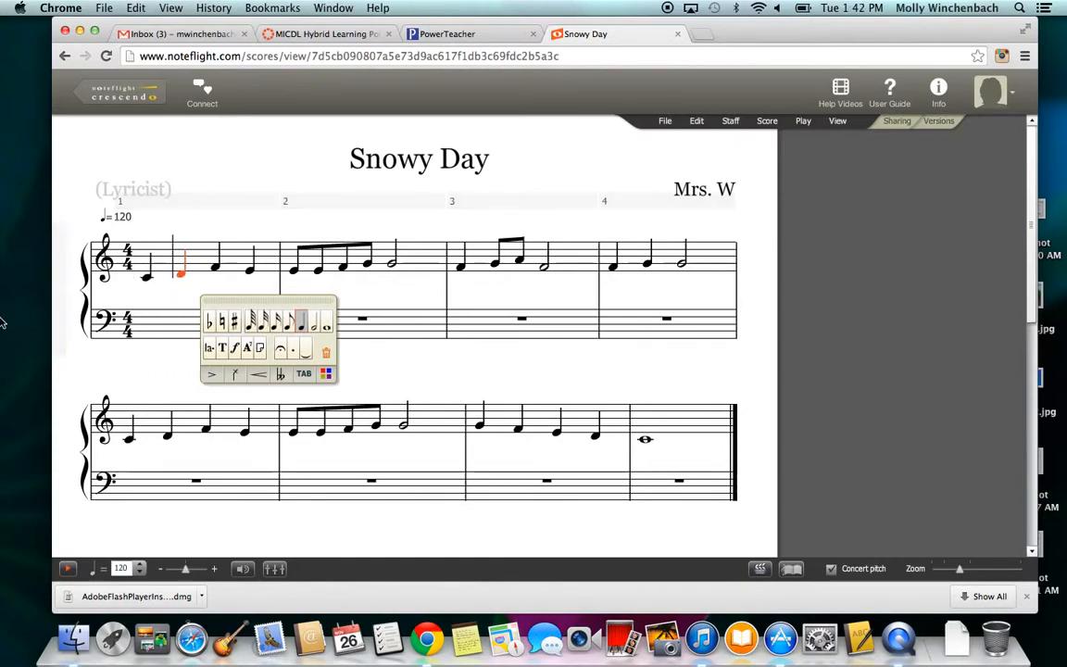
key(Left)
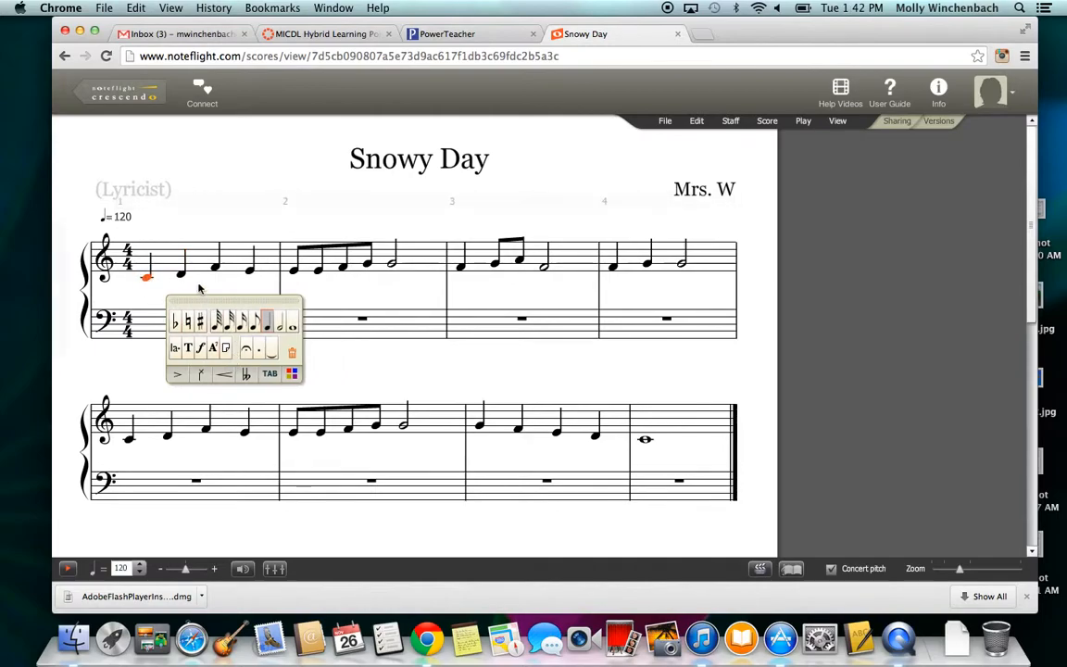
key(Right)
Shorten the first note of measure 1 to an eighth note and set it back to a quarter note.
click(144, 281)
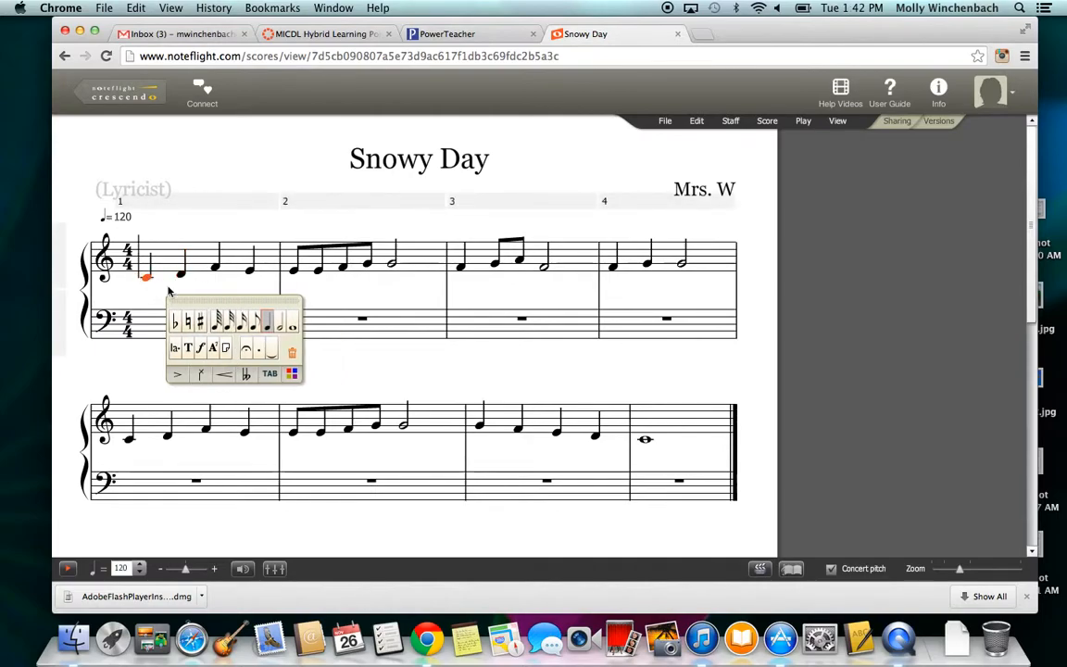
click(256, 324)
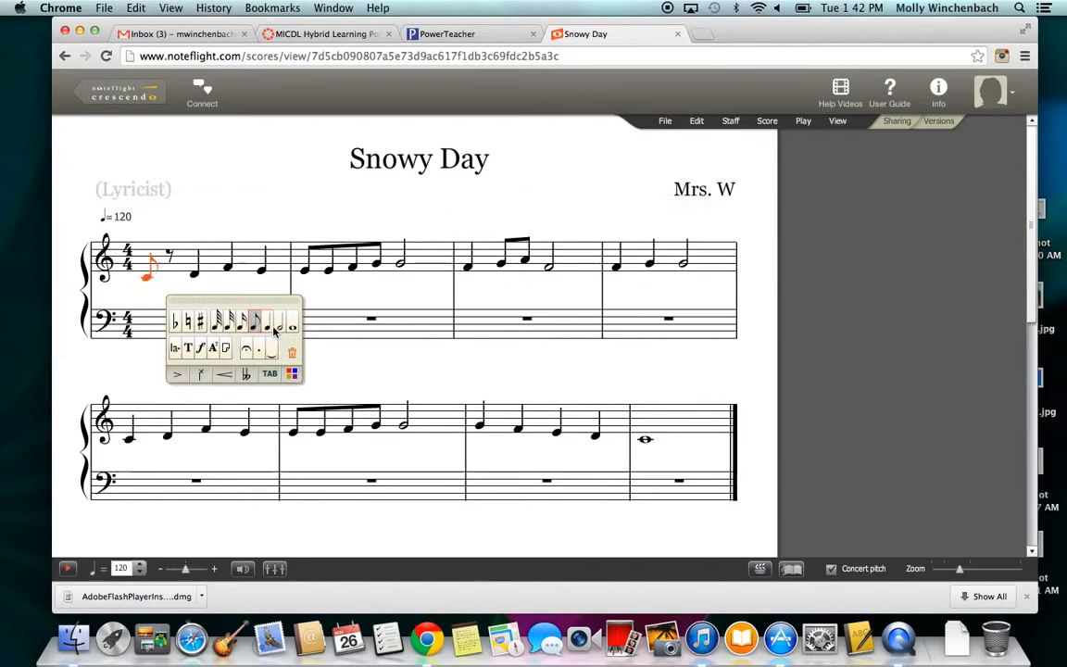
click(267, 324)
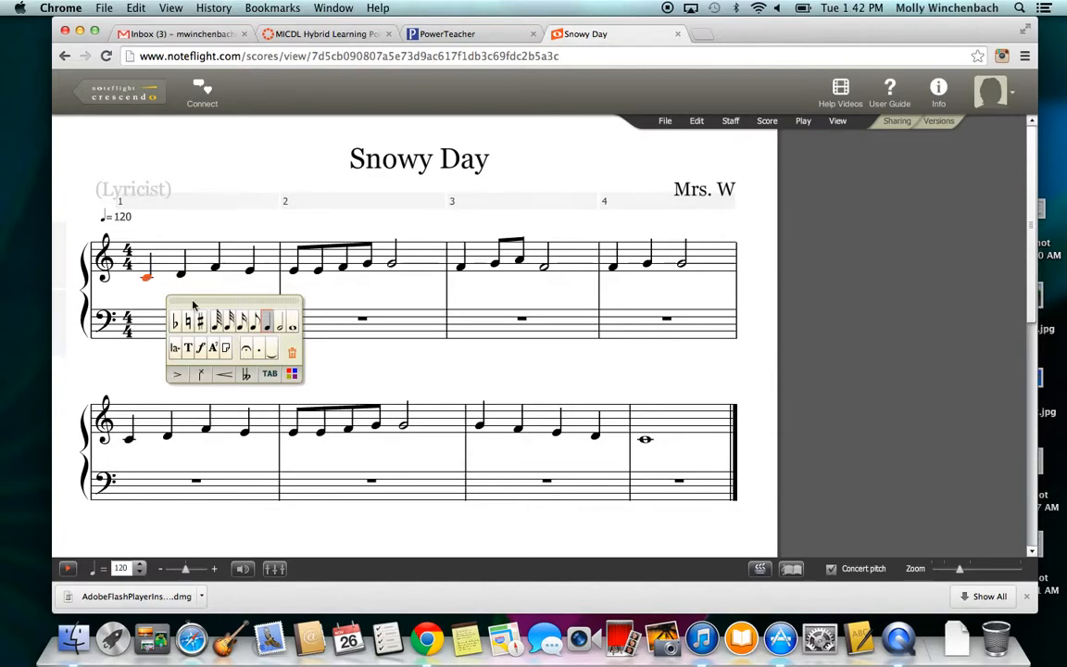
Try the last note of measure 2 as a quarter note, then set it back to a half note.
click(392, 263)
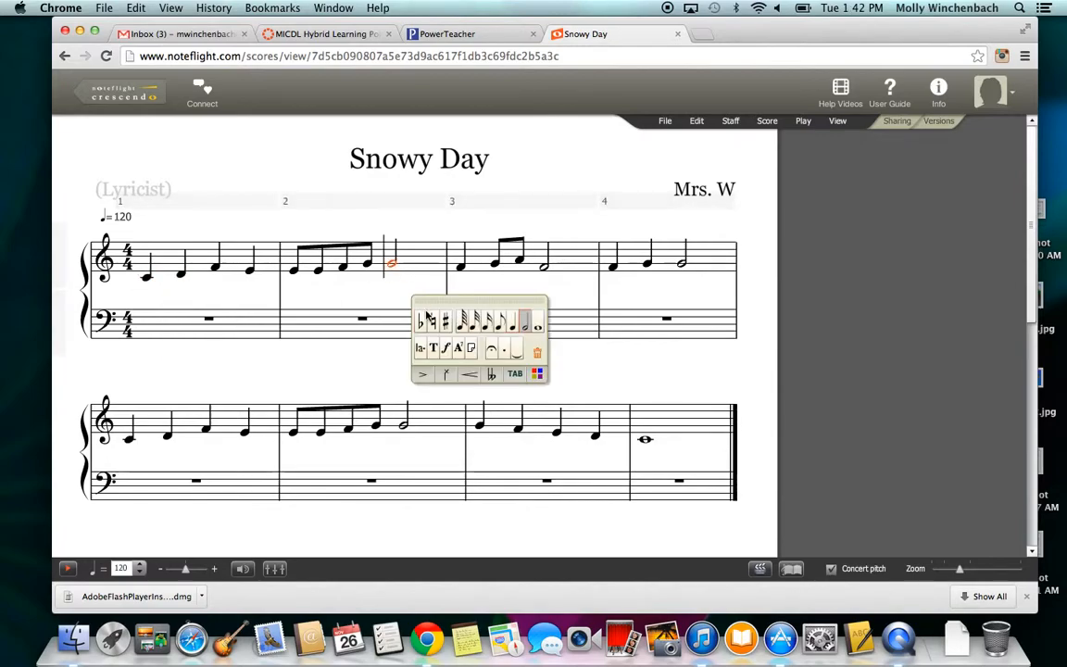
click(511, 332)
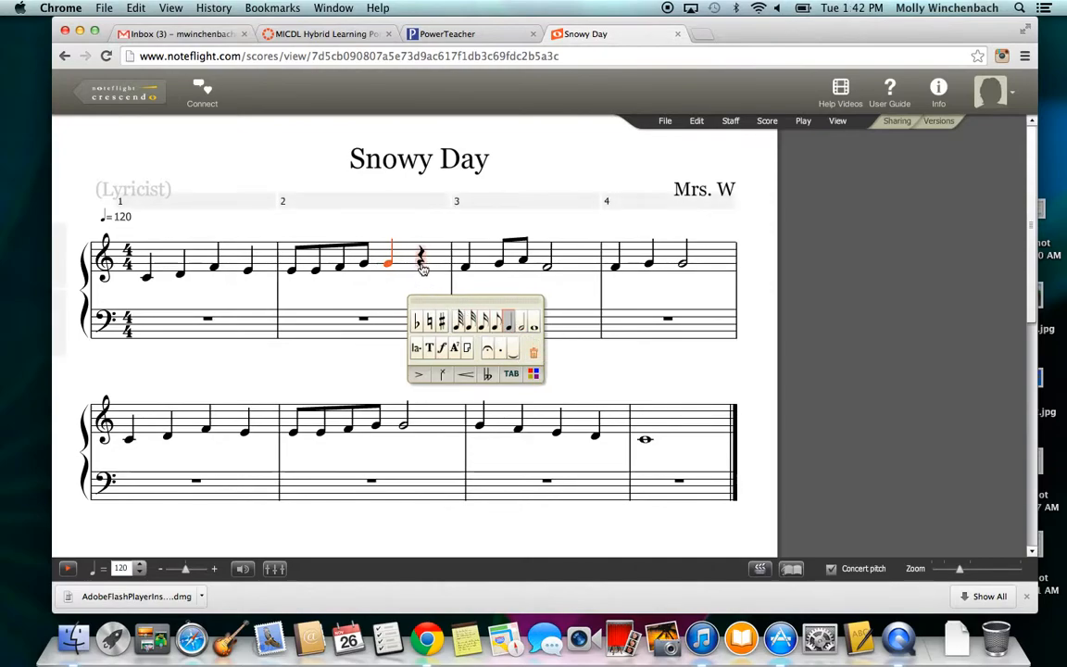
click(521, 323)
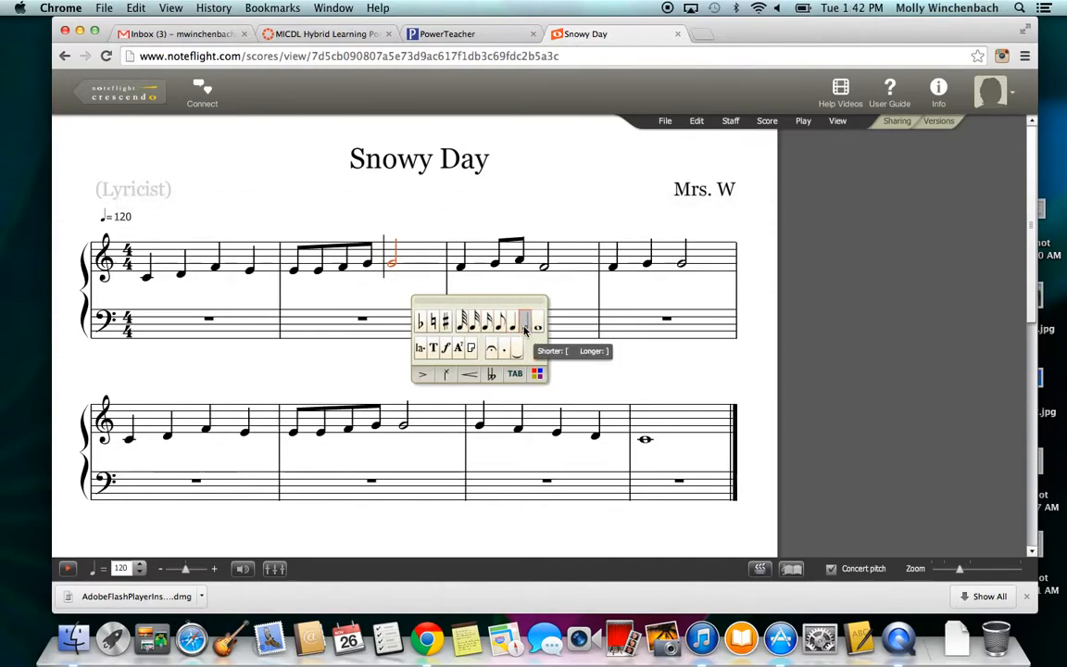
Change the half note at the end of measure 2 to a quarter note and select the rest that follows it.
click(428, 269)
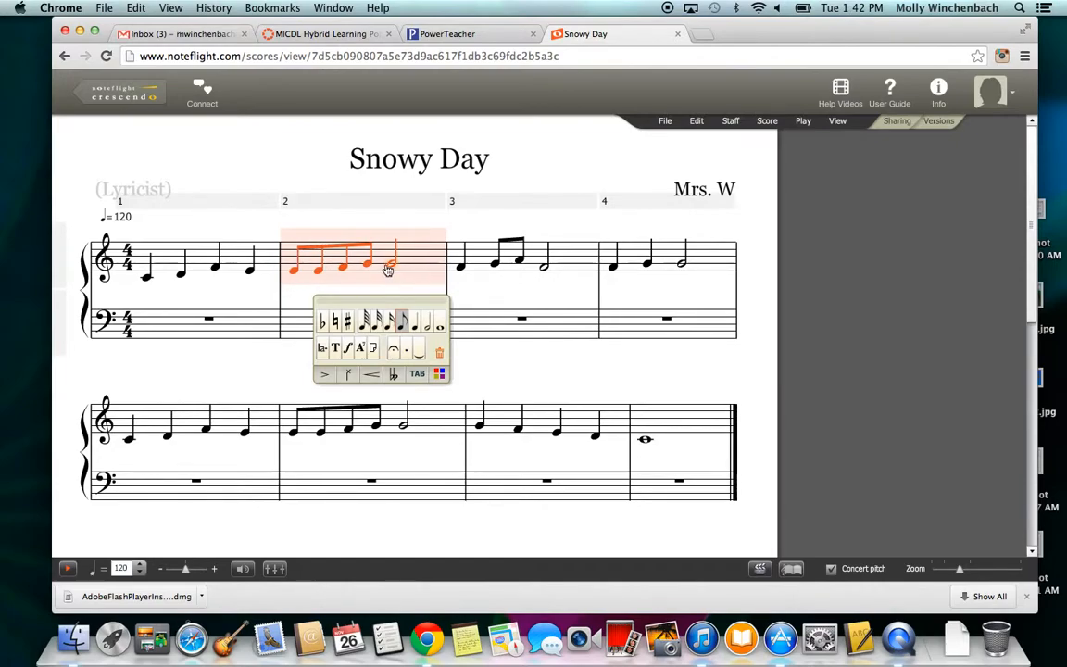
click(394, 264)
click(512, 323)
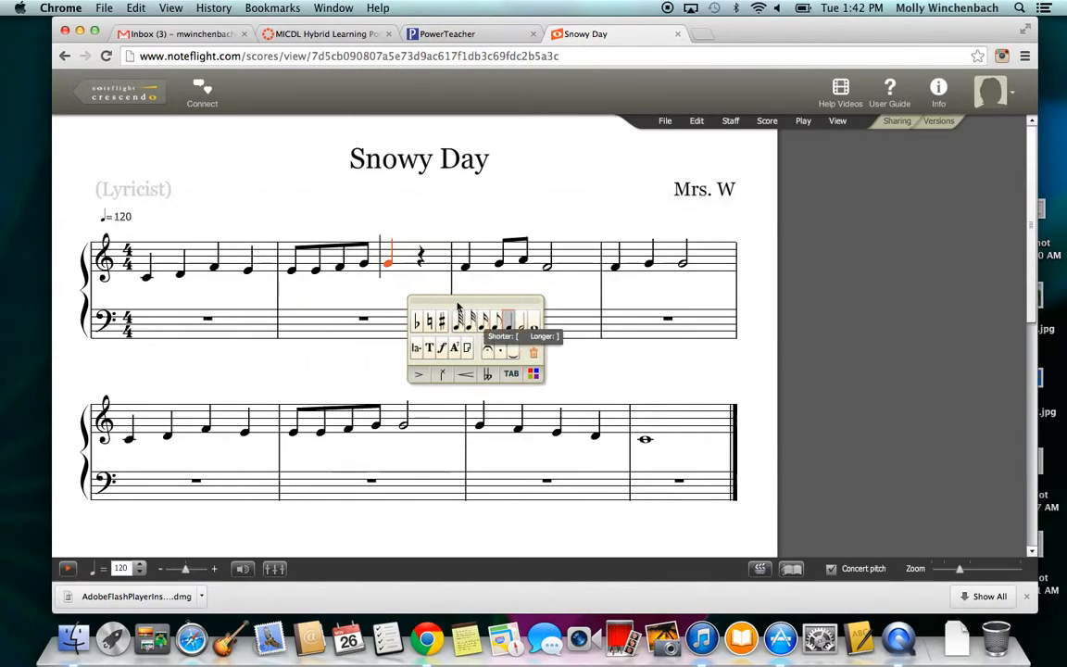
click(420, 260)
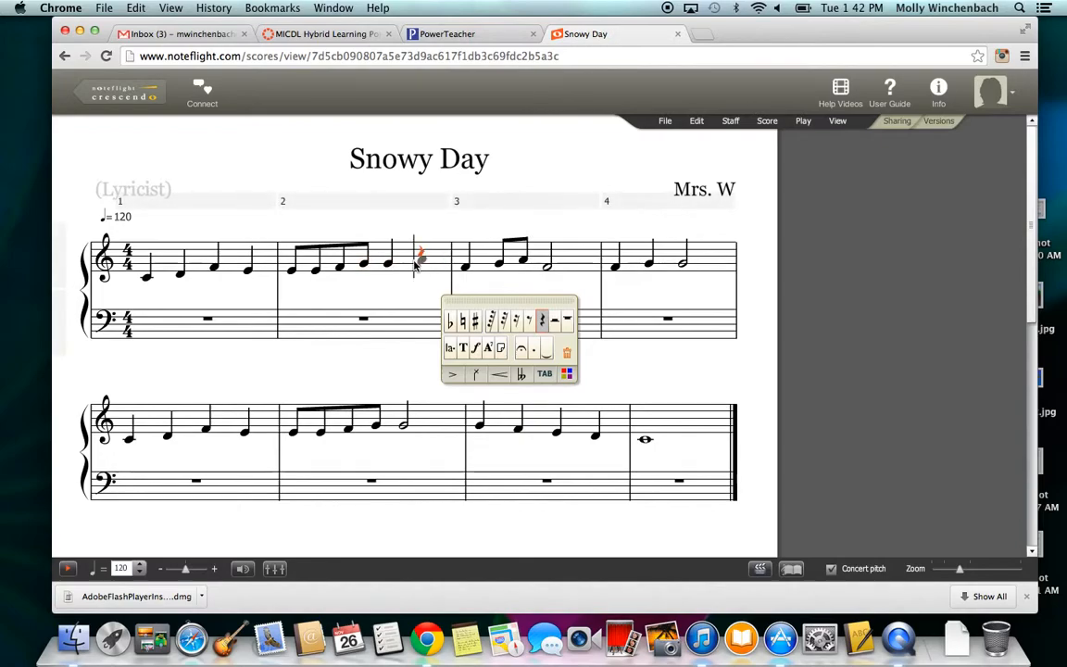
Raise the system volume, select measure 1, and play the score from there before stopping playback.
key(XF86AudioRaiseVolume)
click(123, 204)
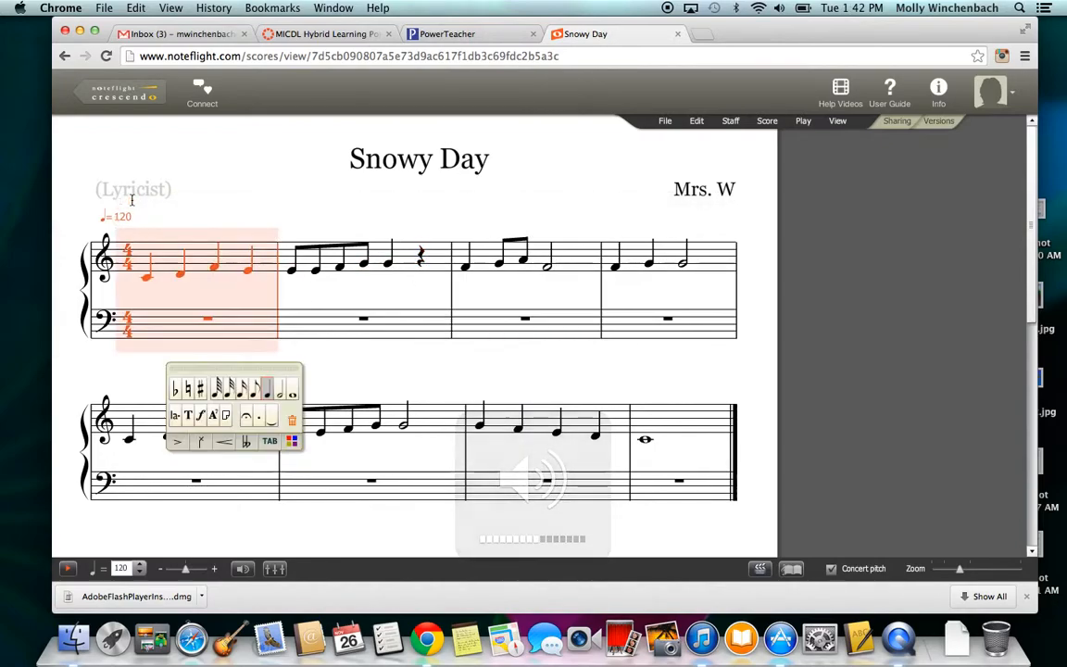
click(69, 570)
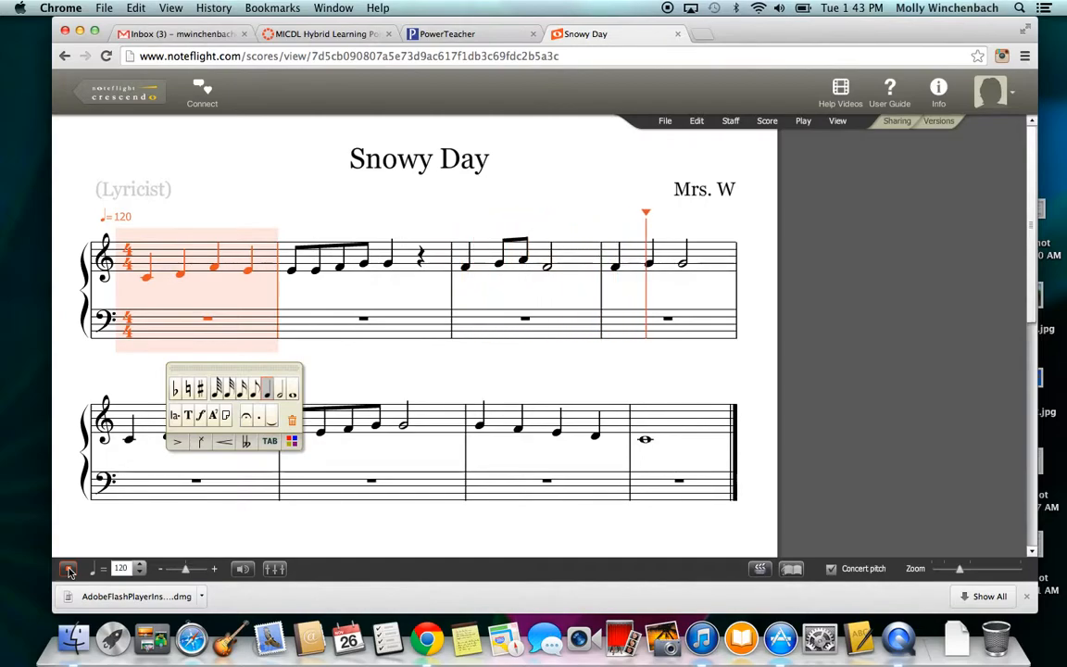
click(68, 570)
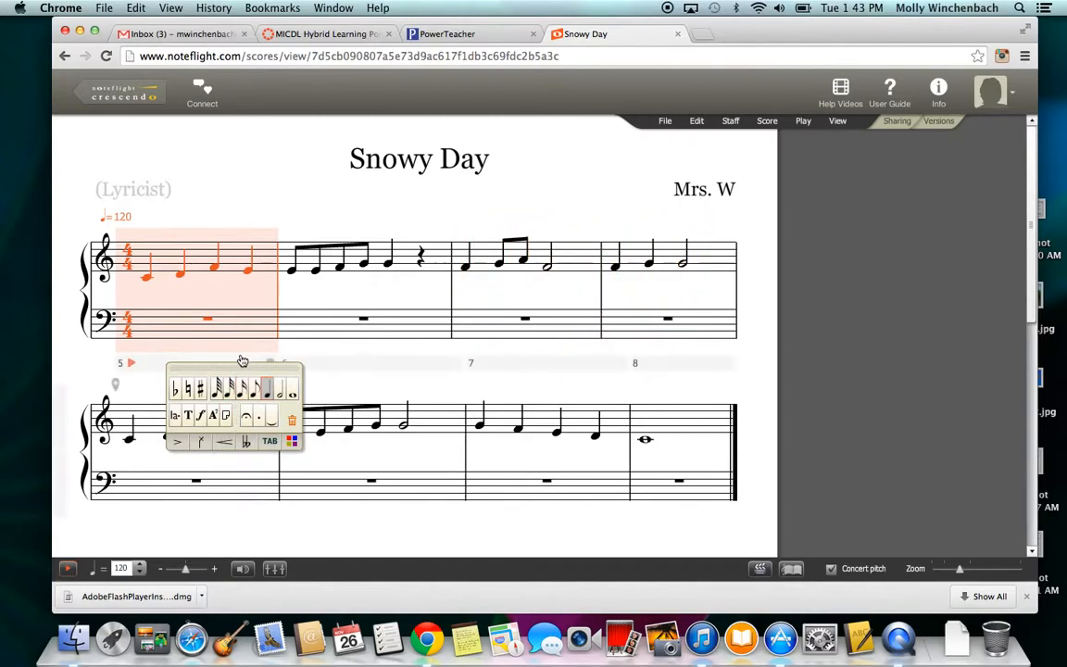
Move the note palette off the music and copy the treble notes of measure 2 over those in measure 6.
drag(243, 362, 802, 325)
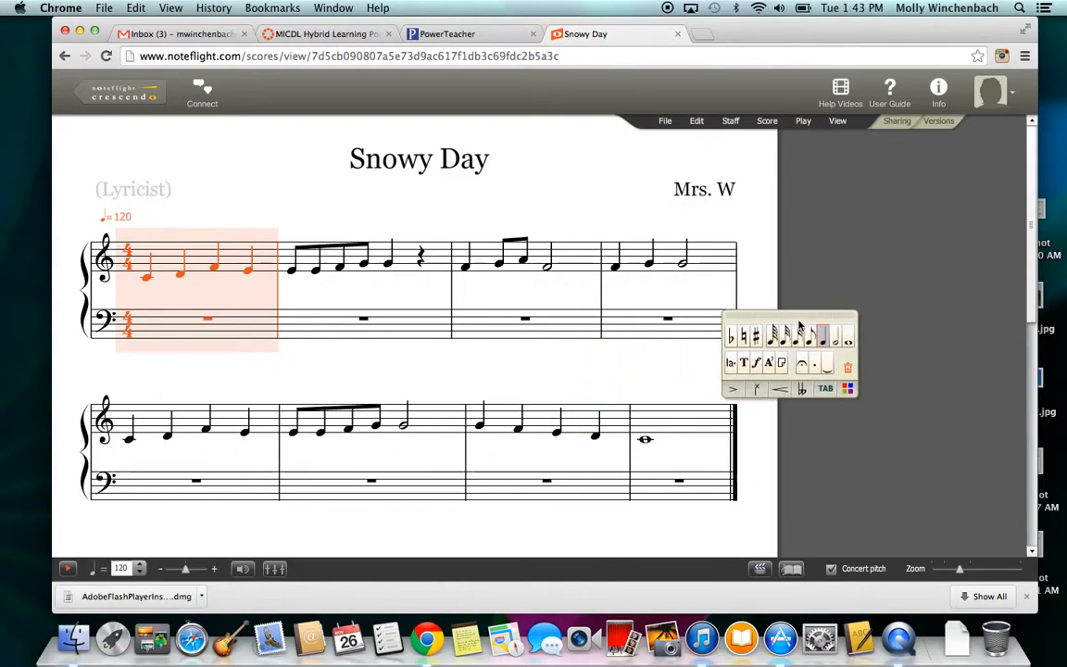
double_click(408, 253)
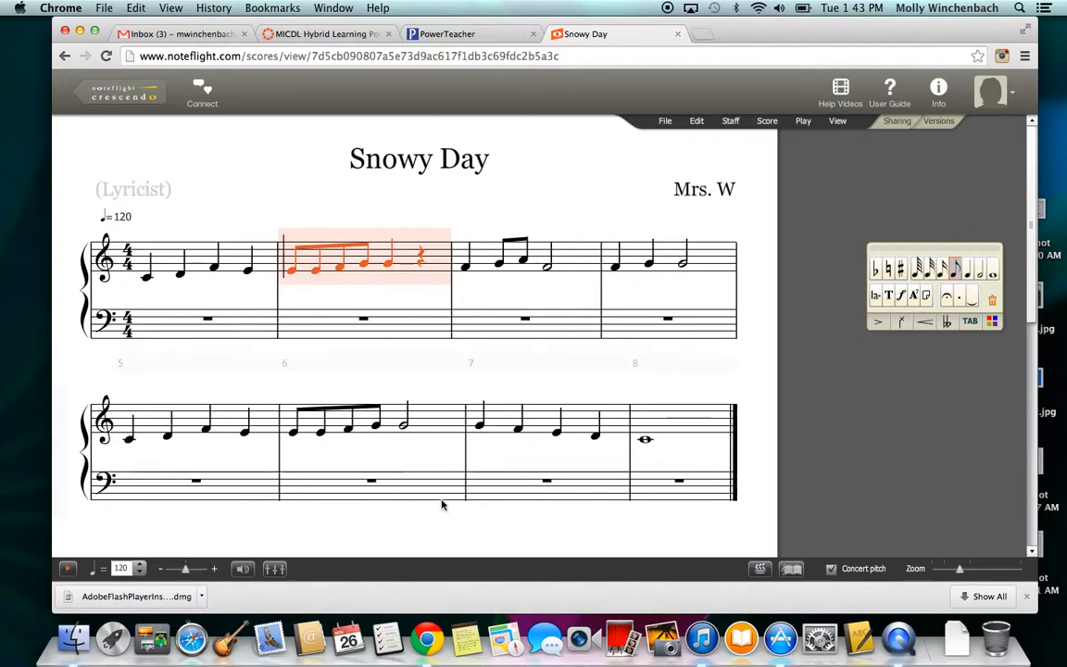
double_click(430, 424)
key(super+v)
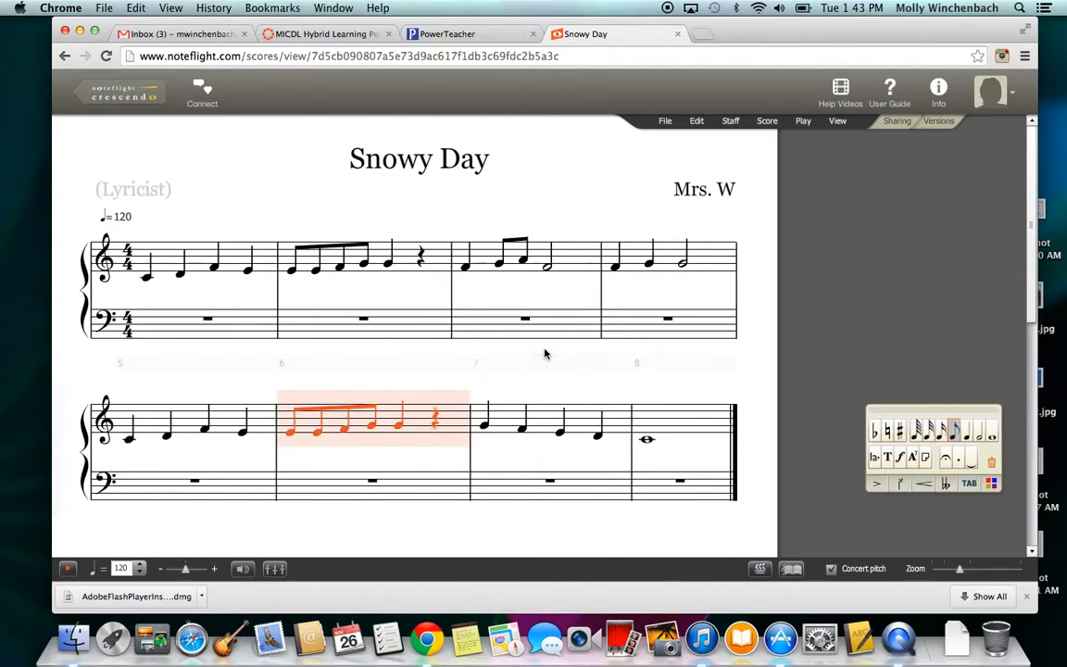
Play the score from measure 5 to the end and select the final whole note.
click(414, 345)
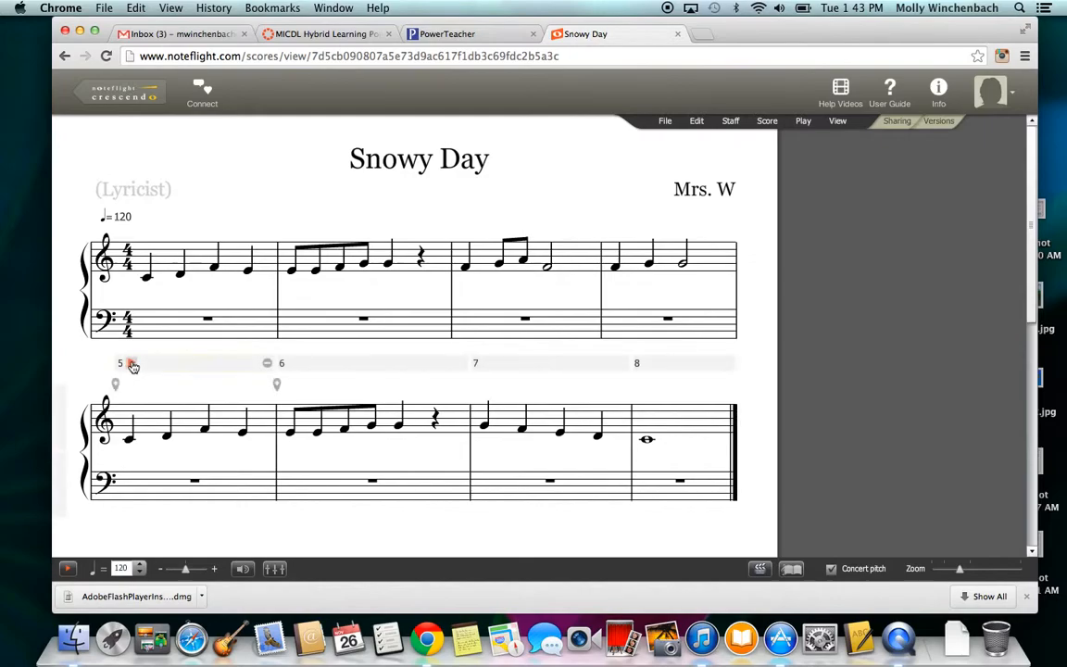
click(132, 364)
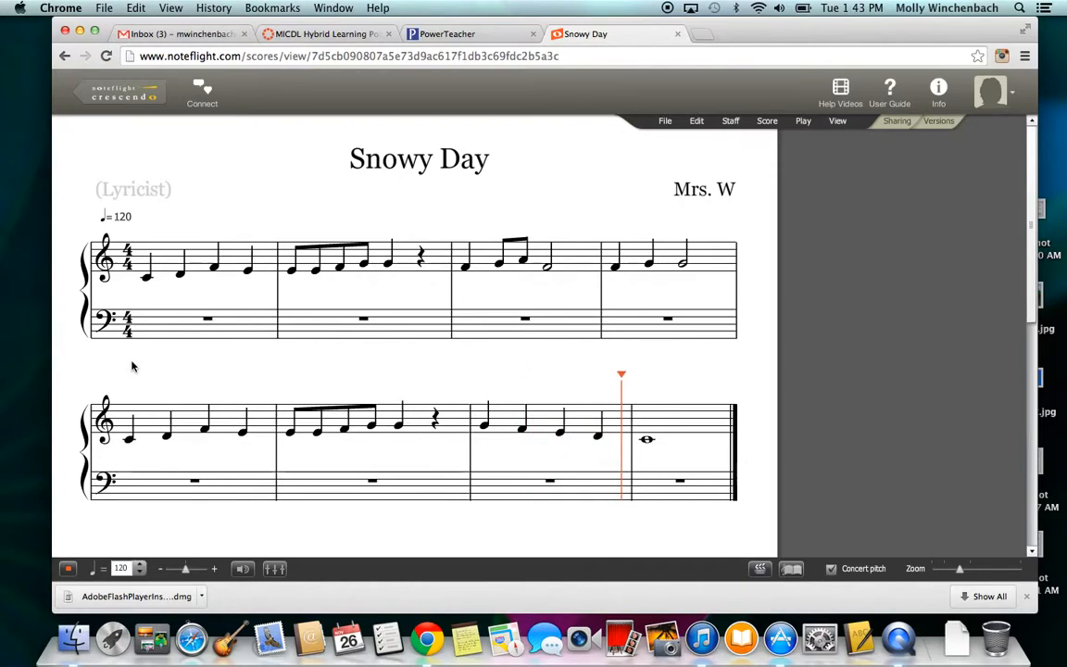
click(647, 440)
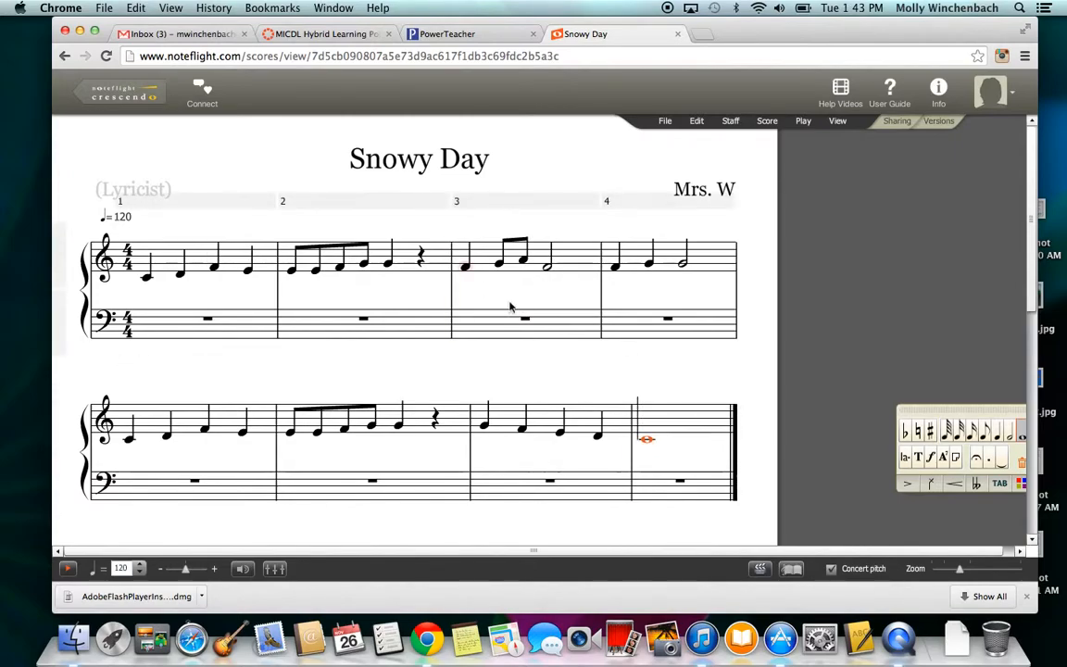
Change measure 4 to a high D, a low E and a half note below the staff, and play it back.
click(616, 270)
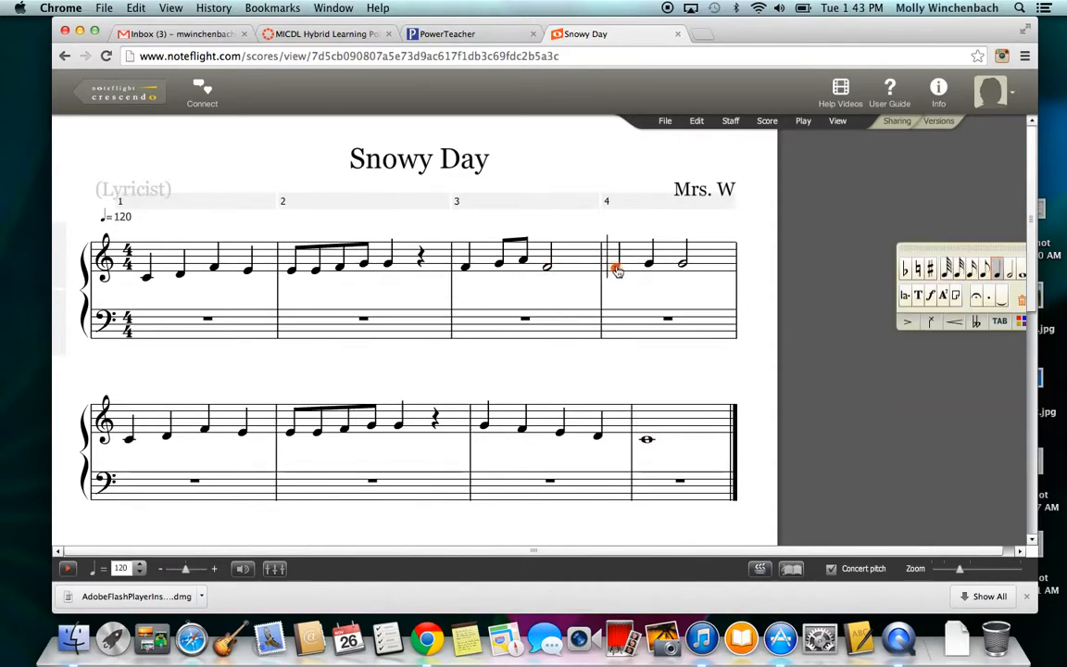
click(466, 272)
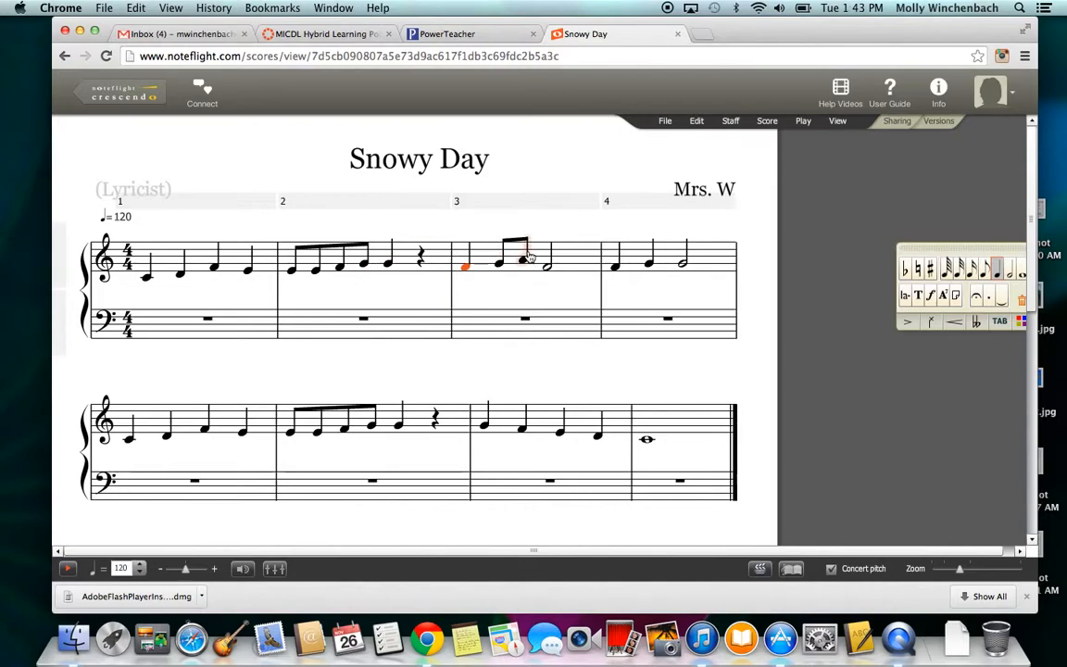
click(626, 271)
key(Up)
key(Right)
key(Down)
key(Down)
key(Down)
key(Down)
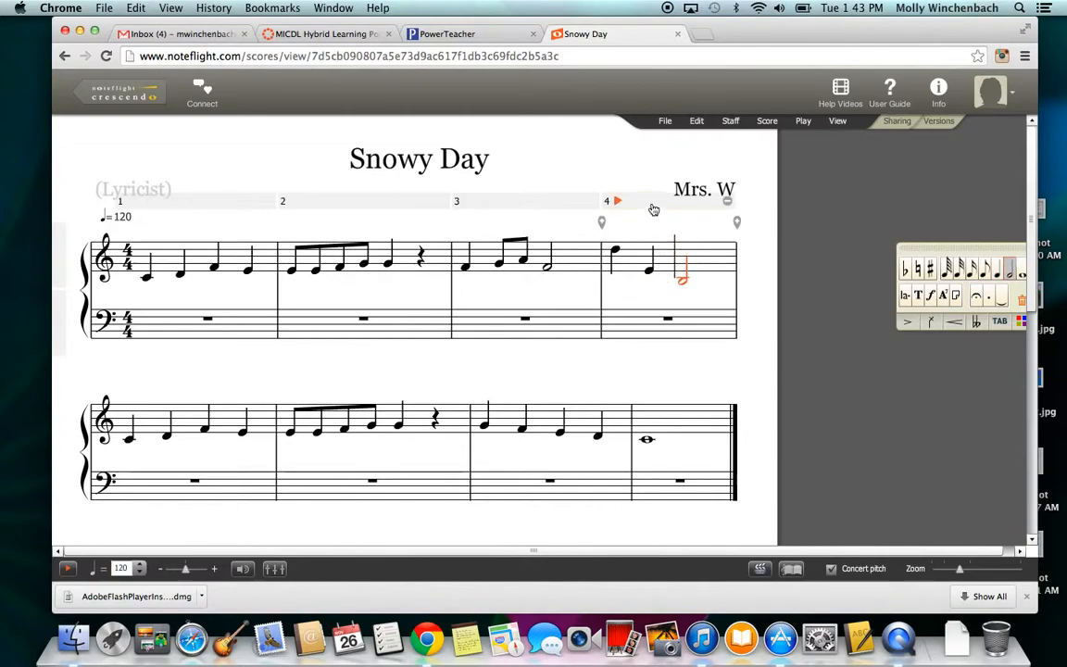
click(615, 203)
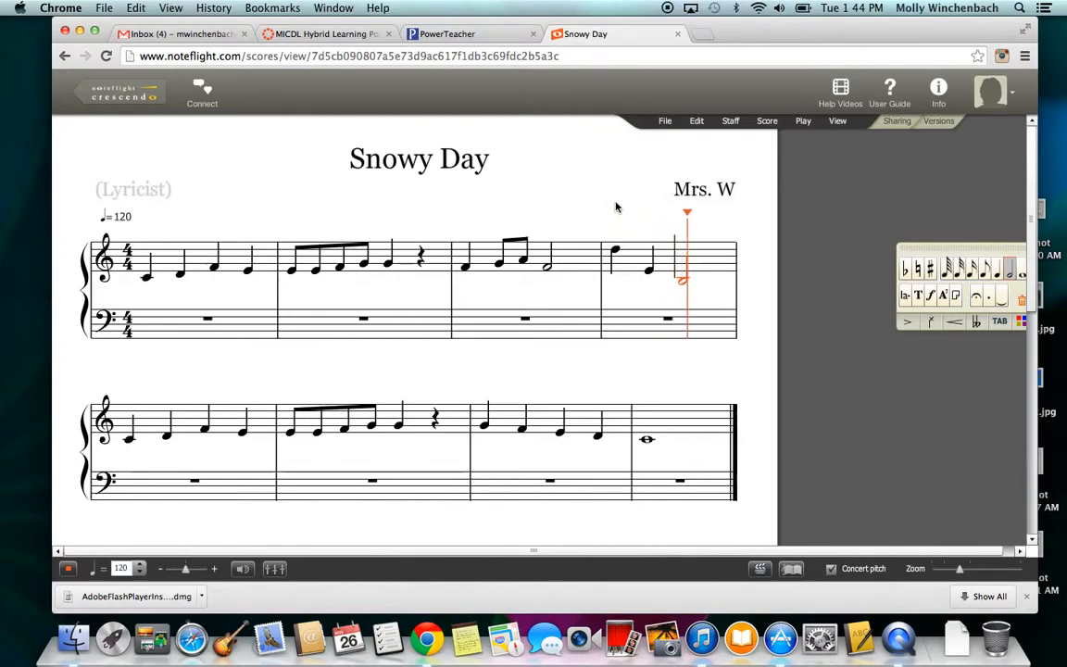
click(70, 568)
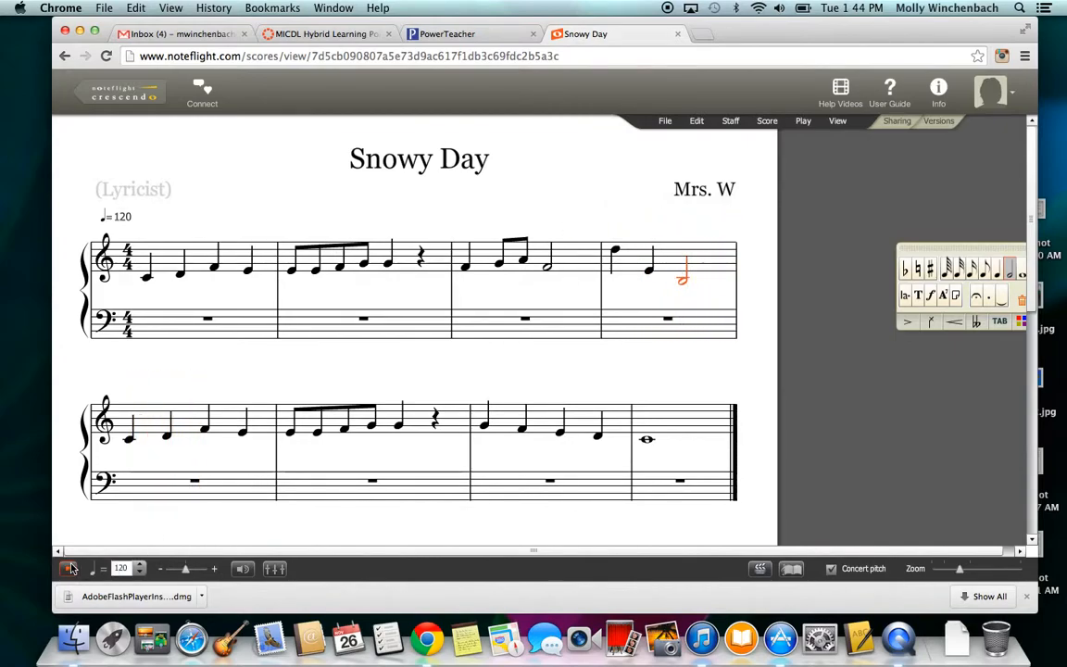
Return the notes of measure 4 to quarter notes F and G and a half note G.
drag(614, 249, 613, 267)
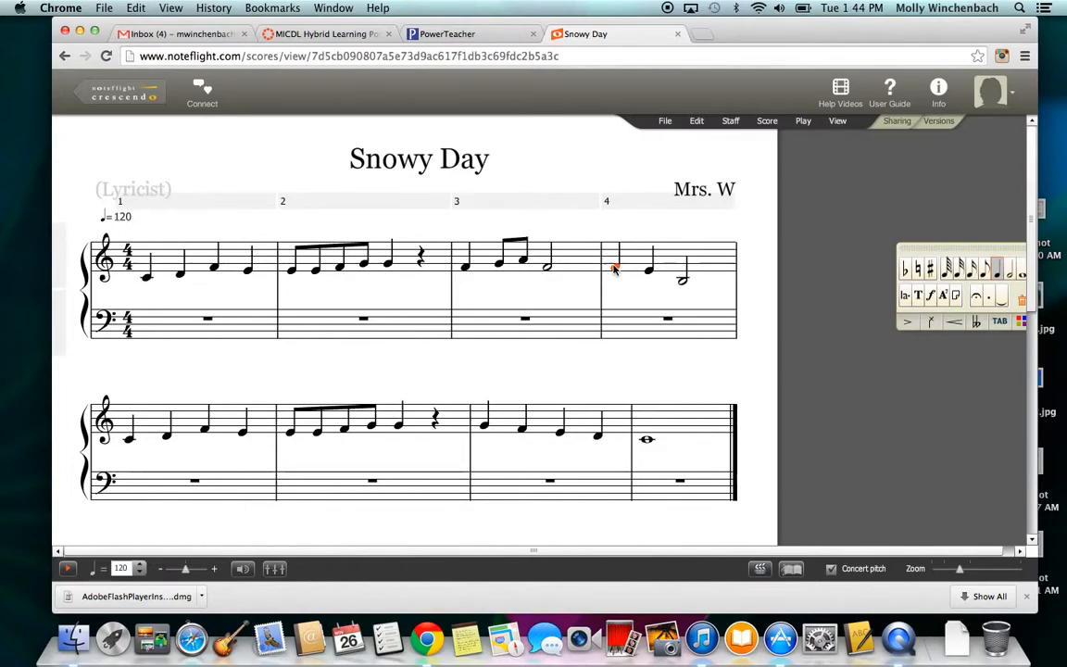
click(649, 266)
click(679, 272)
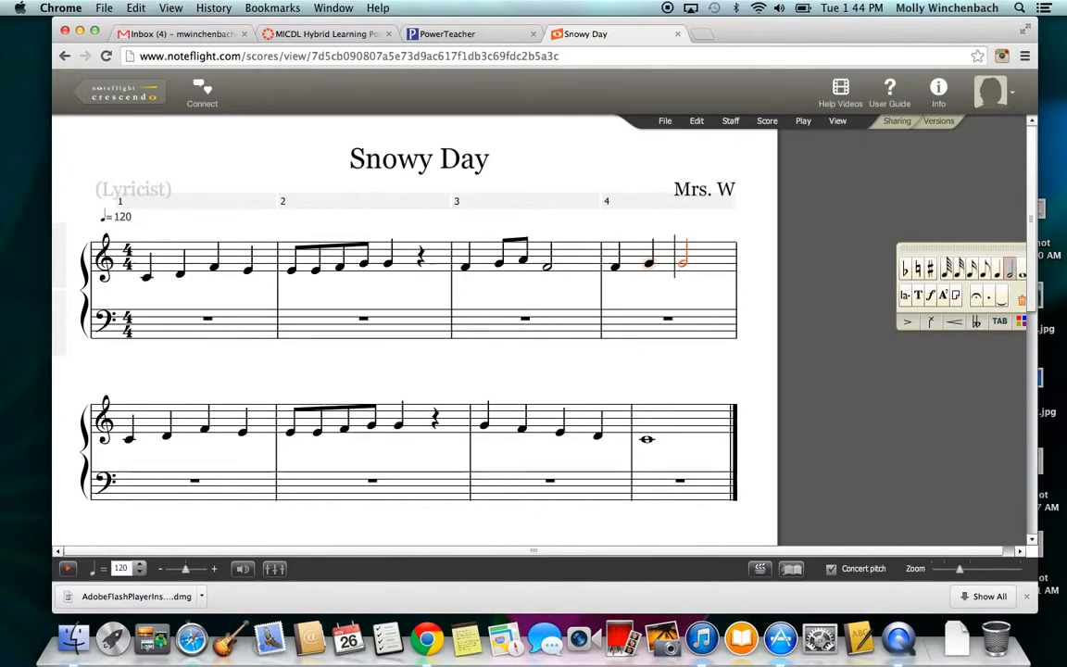